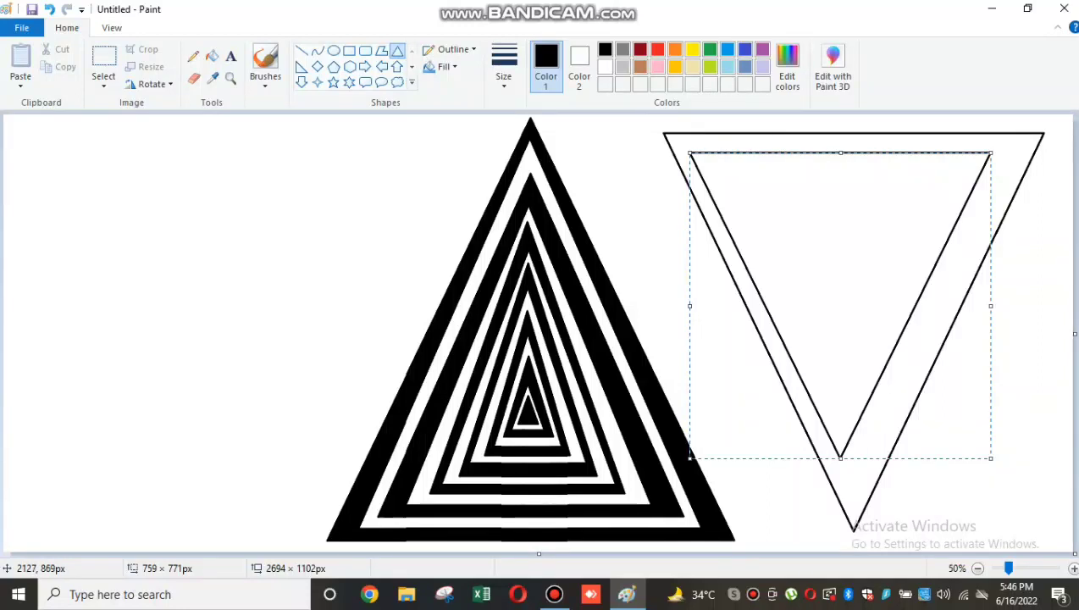
Enlarge the second inverted triangle outline so it sits evenly inside the outer one
drag(990, 458, 999, 480)
mouse_move(999, 318)
mouse_down()
mouse_move(1035, 325)
mouse_move(1019, 318)
mouse_up()
mouse_move(861, 487)
mouse_down()
mouse_move(855, 504)
mouse_move(855, 493)
mouse_up()
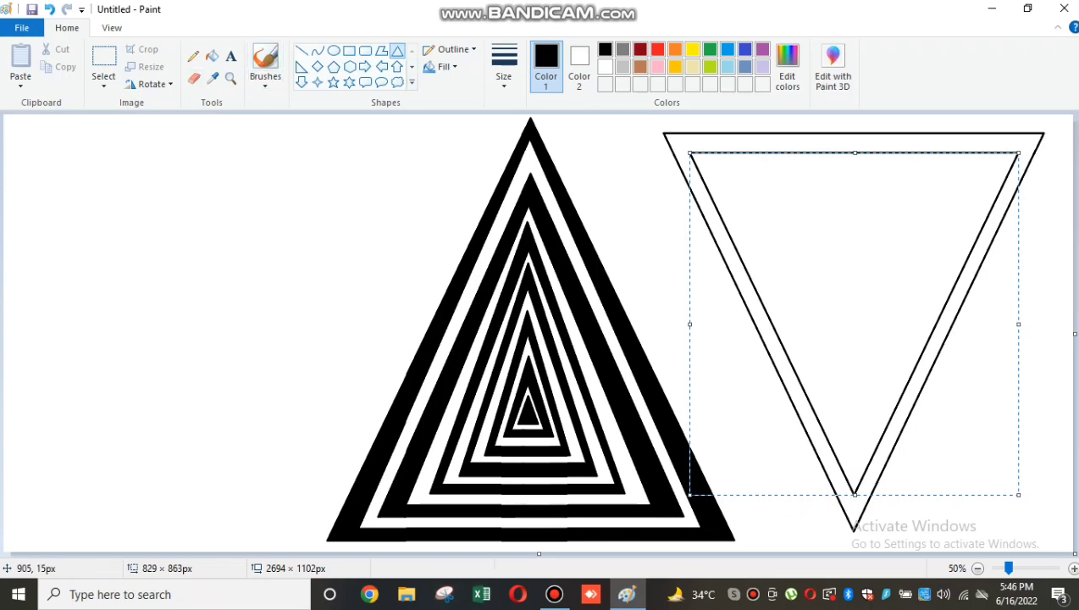
click(324, 125)
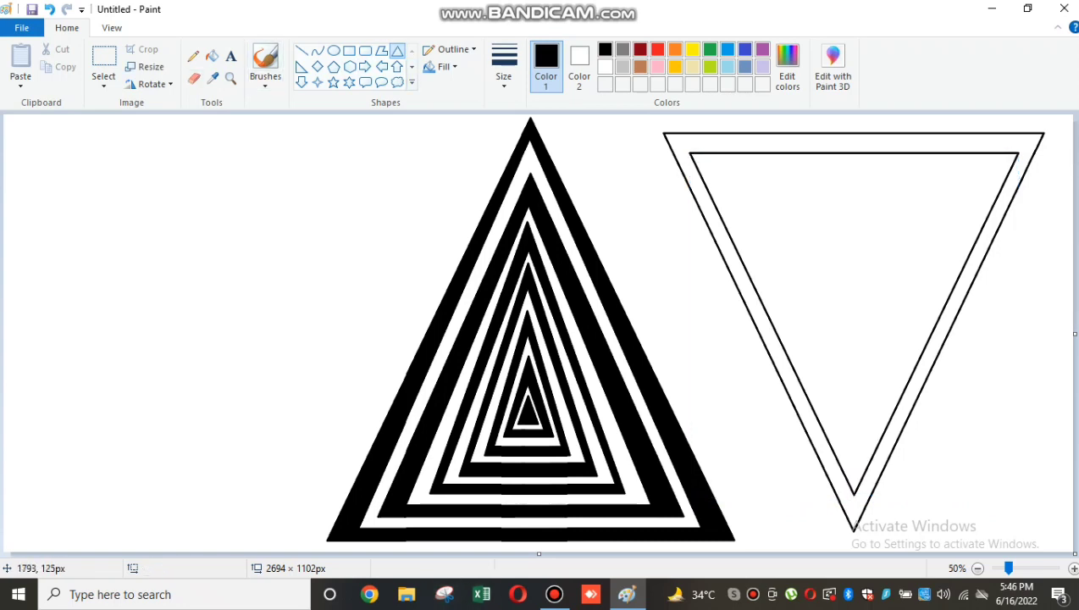
Draw a small upright triangle inside the inverted triangle, replacing a misplaced attempt
drag(715, 164, 956, 234)
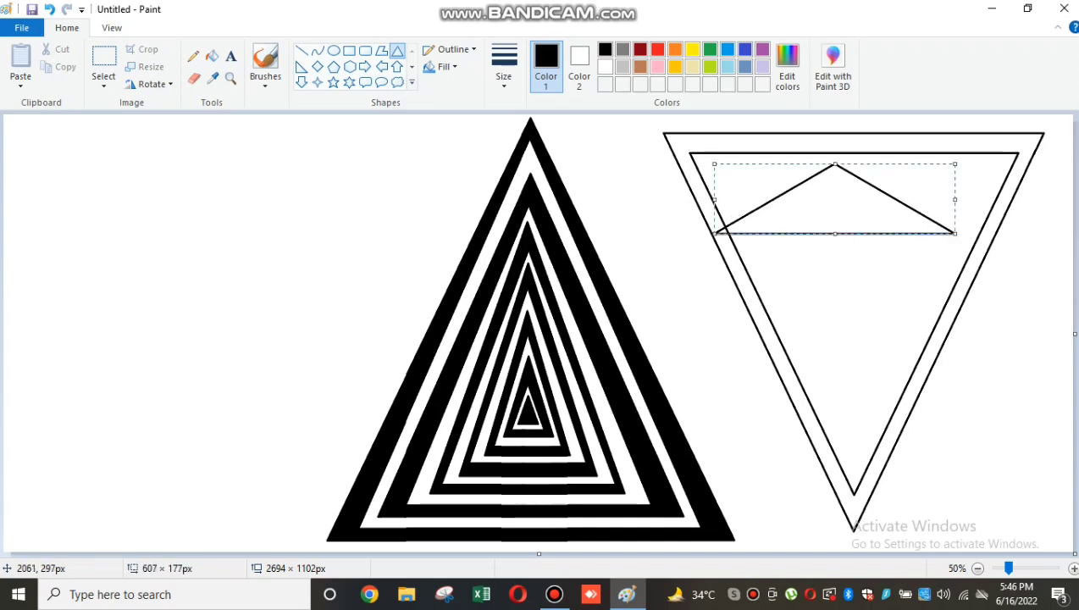
drag(815, 234, 823, 286)
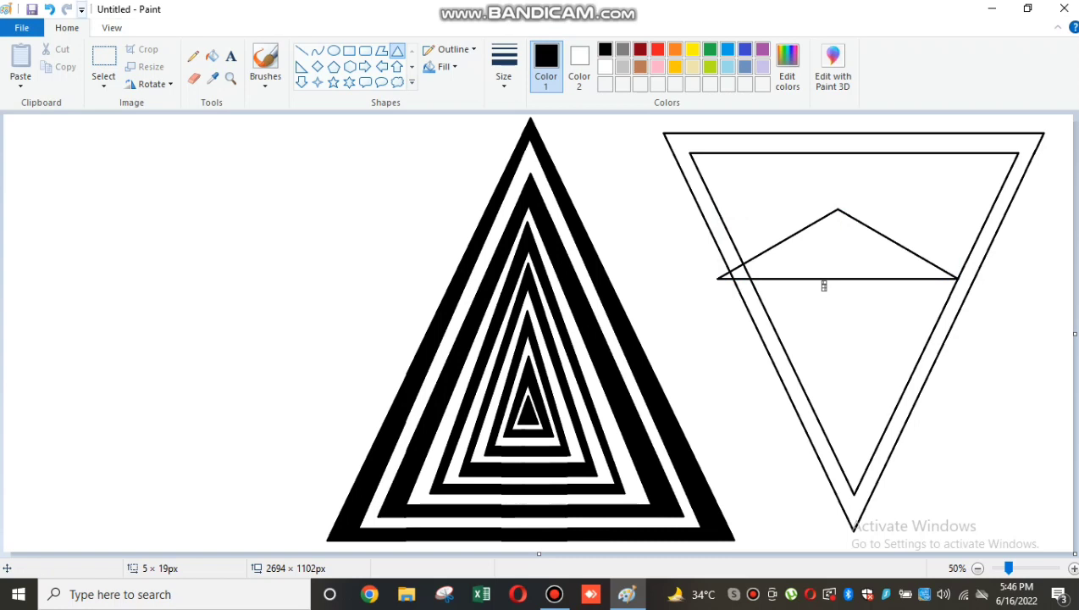
key(ctrl+z)
key(ctrl+z)
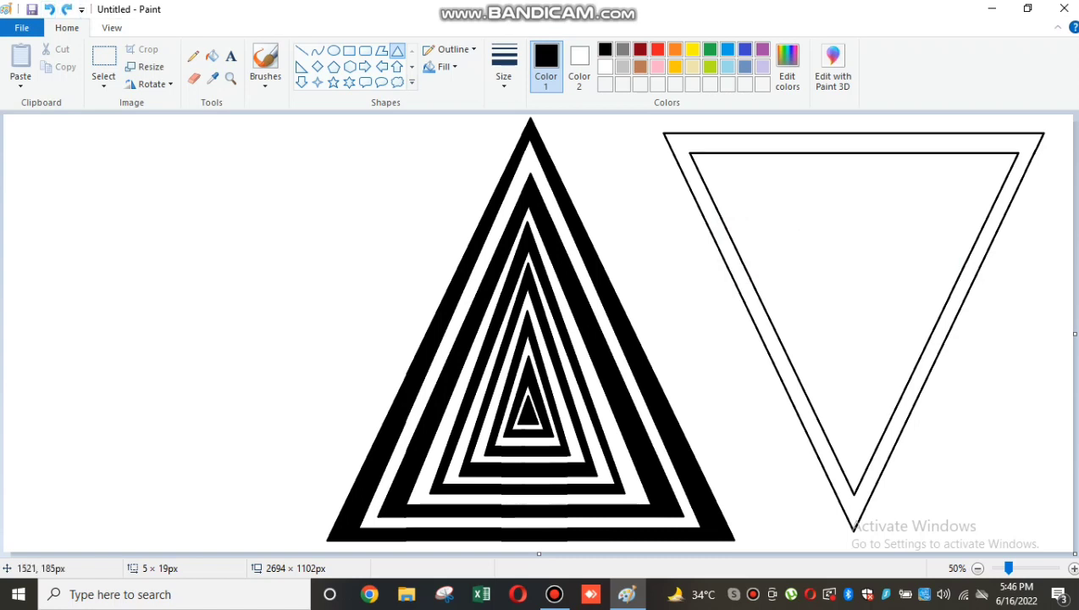
drag(728, 166, 883, 284)
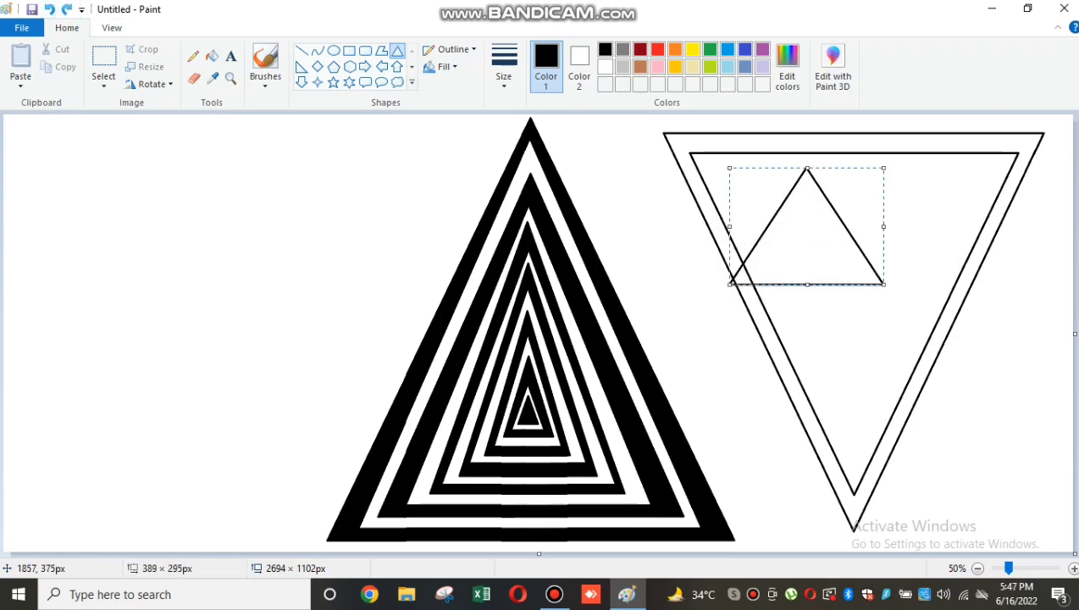
Rotate the small triangle 180° and stretch it to nest evenly inside the second outline
click(152, 84)
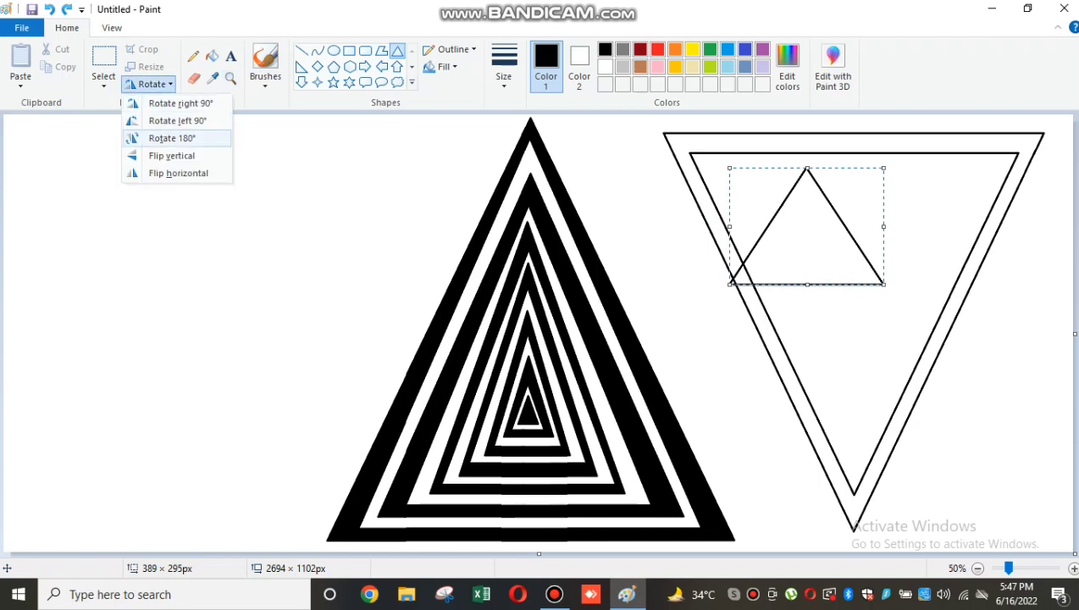
click(172, 138)
drag(807, 284, 807, 393)
mouse_move(865, 286)
mouse_down()
mouse_move(910, 291)
mouse_move(877, 271)
mouse_up()
drag(934, 178, 994, 171)
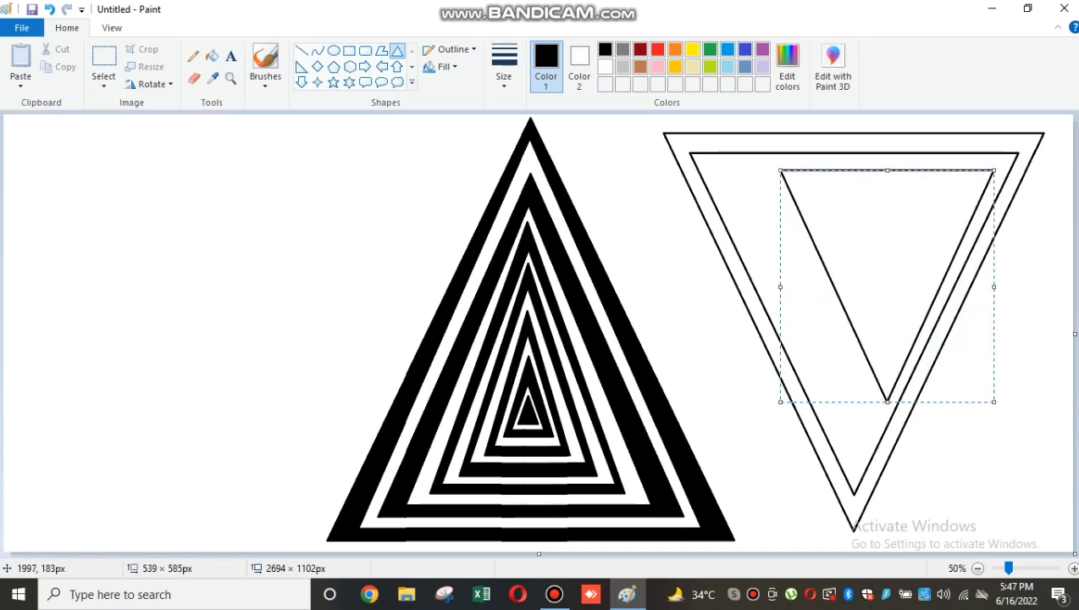
drag(781, 170, 709, 163)
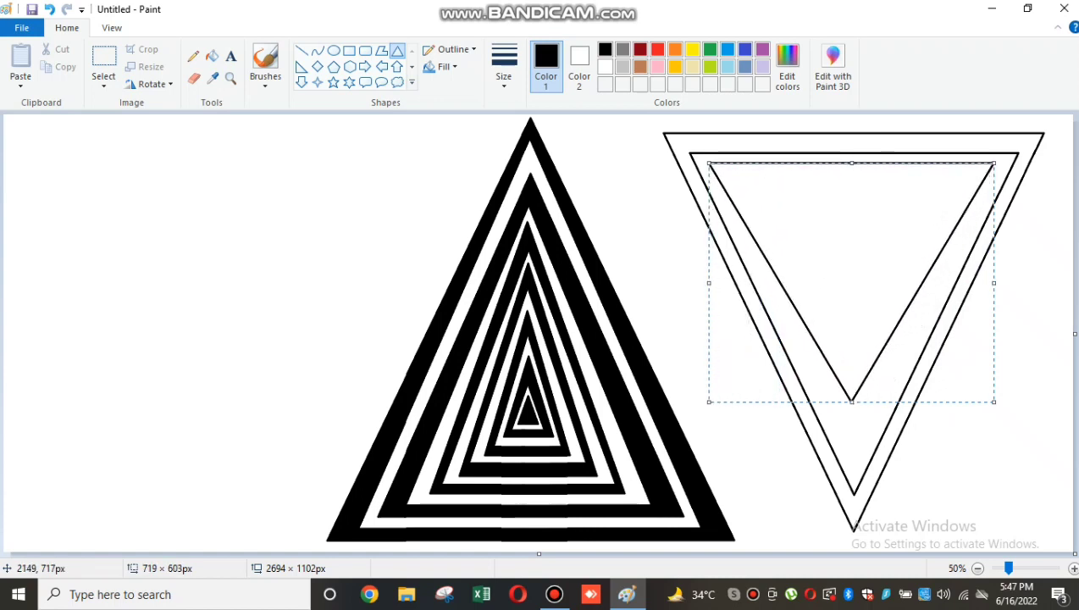
drag(837, 391, 850, 449)
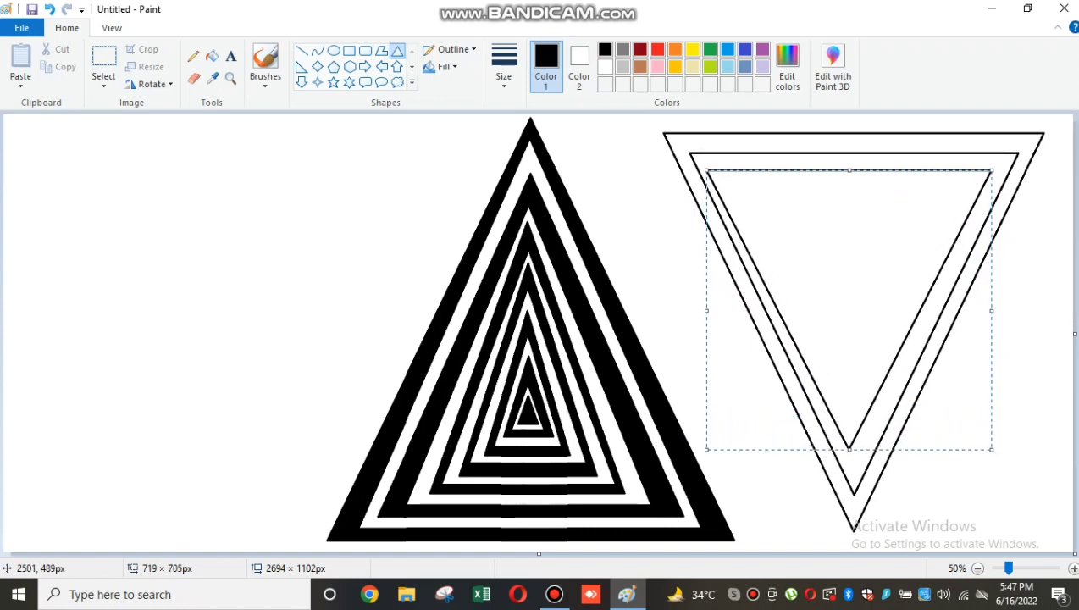
drag(991, 310, 1000, 310)
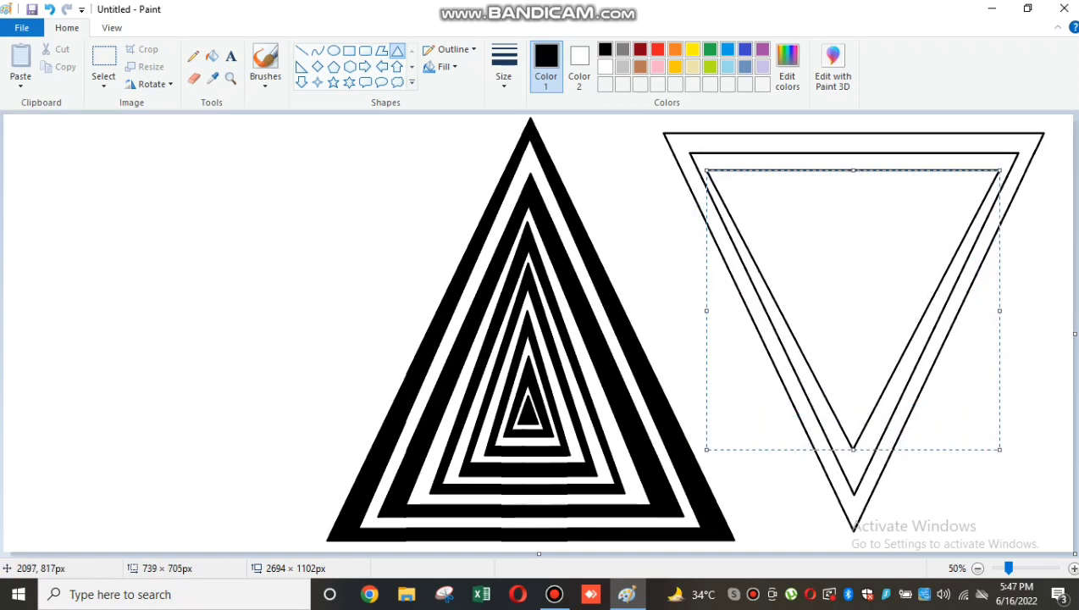
drag(853, 449, 853, 459)
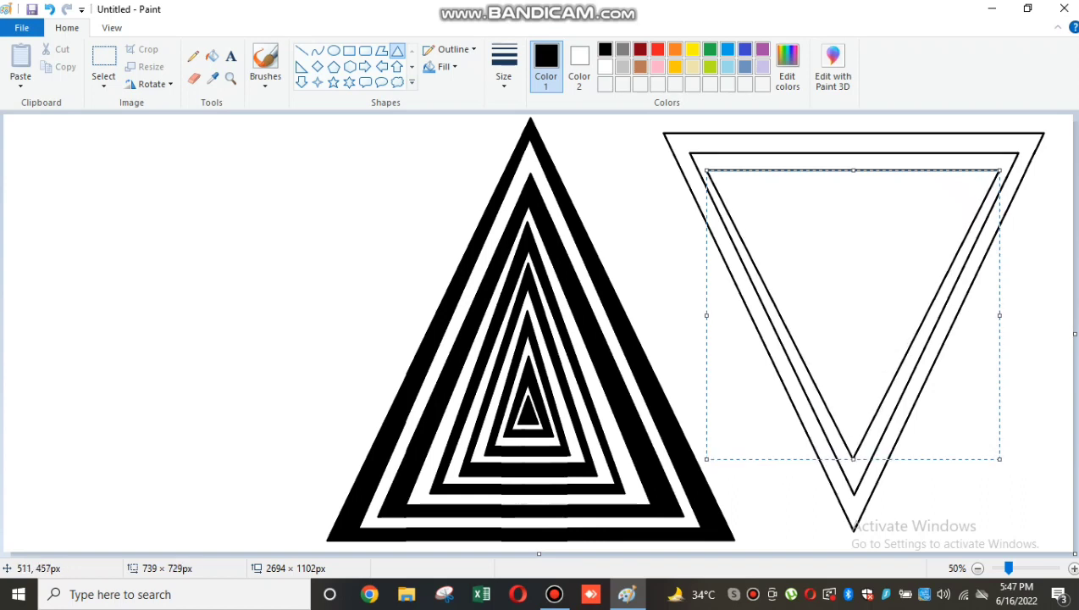
key(Escape)
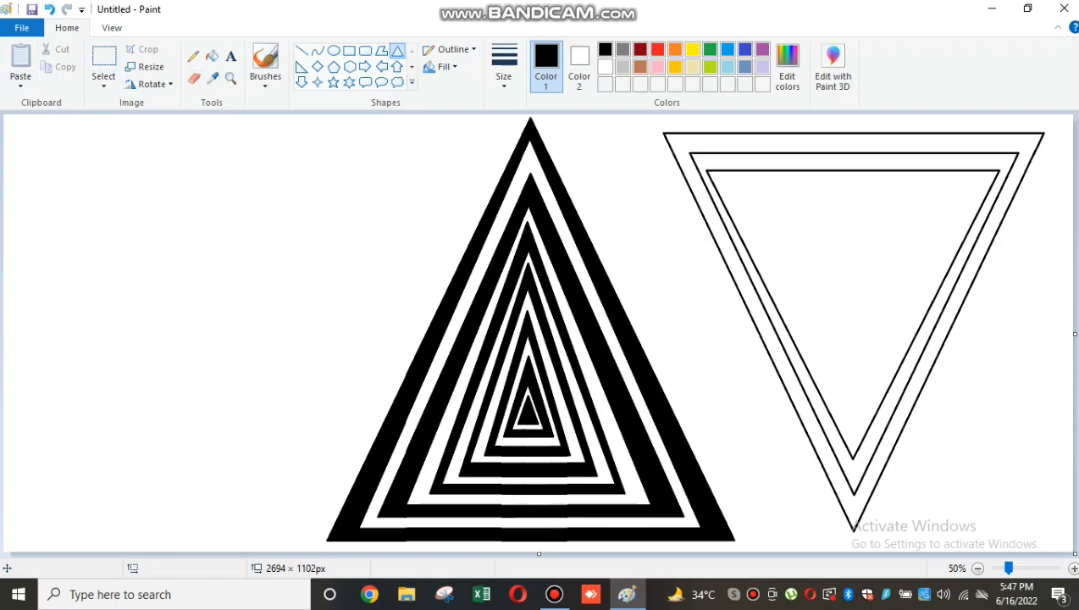
Draw a triangle, rotate it 180° and stretch it into a fourth nested inverted outline
drag(882, 205, 784, 189)
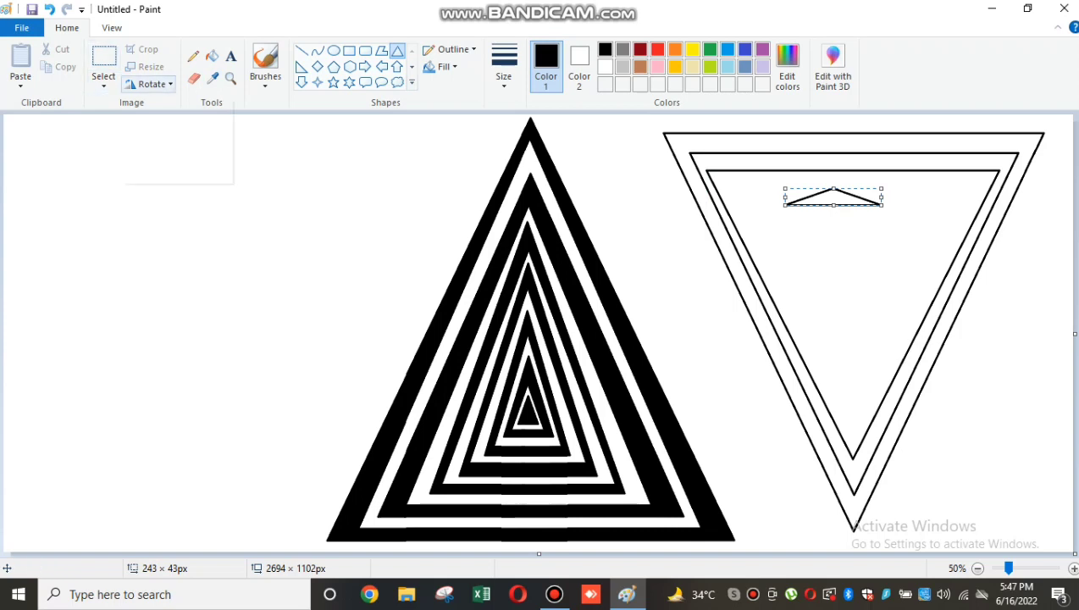
click(151, 84)
click(172, 138)
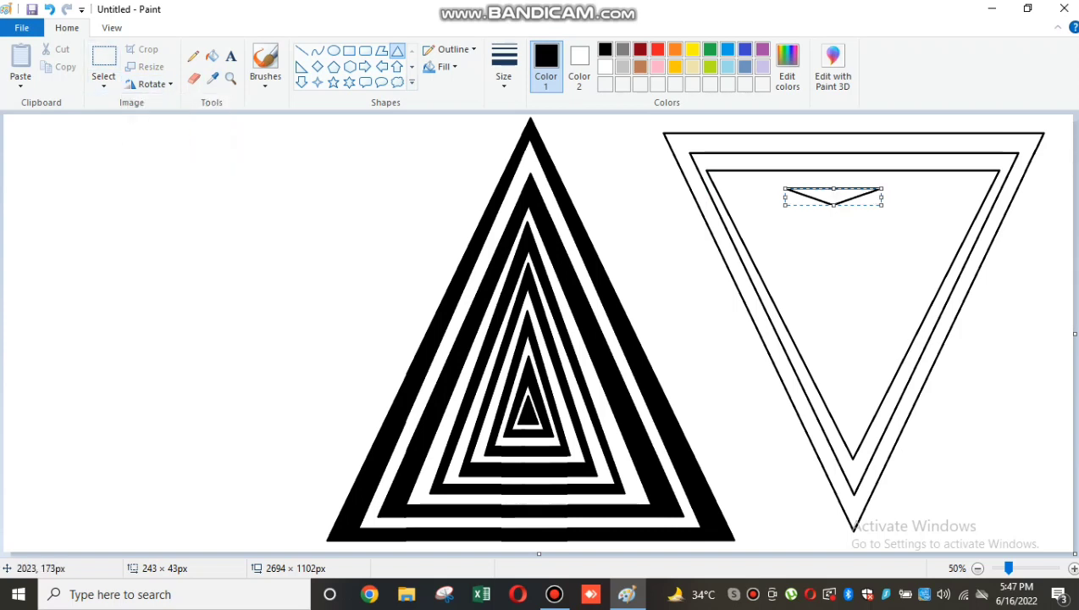
drag(833, 205, 848, 374)
drag(881, 280, 975, 280)
drag(785, 280, 734, 271)
drag(854, 192, 821, 190)
drag(855, 372, 859, 412)
drag(726, 297, 730, 290)
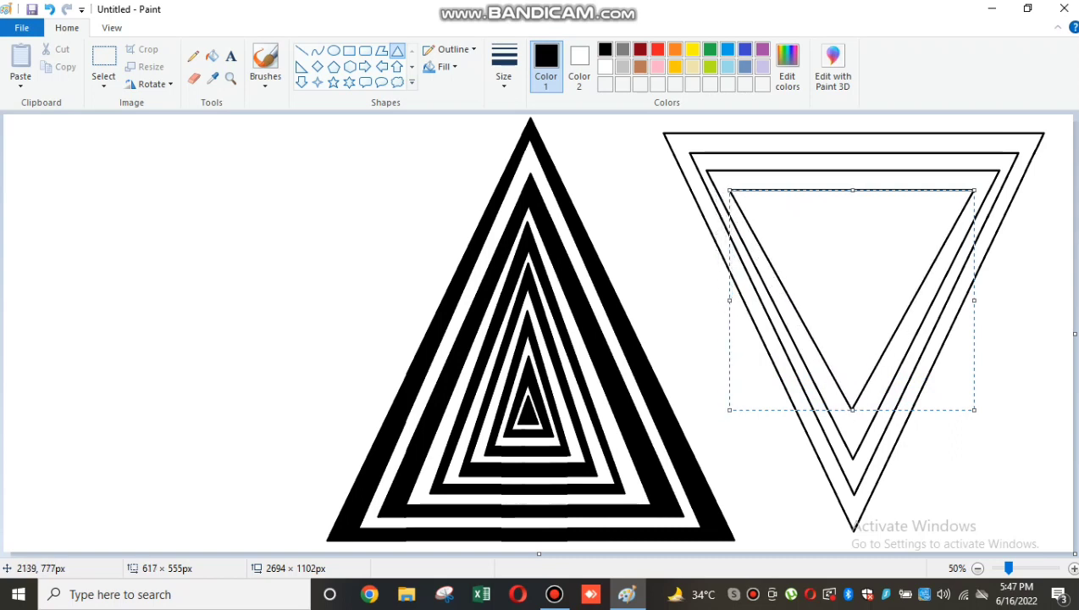
mouse_move(852, 410)
mouse_down()
mouse_move(838, 424)
mouse_move(853, 432)
mouse_up()
click(208, 232)
Draw another small triangle inside the fourth outline and rotate it 180°
mouse_move(762, 204)
mouse_down()
mouse_move(868, 254)
mouse_move(890, 283)
mouse_move(895, 273)
mouse_up()
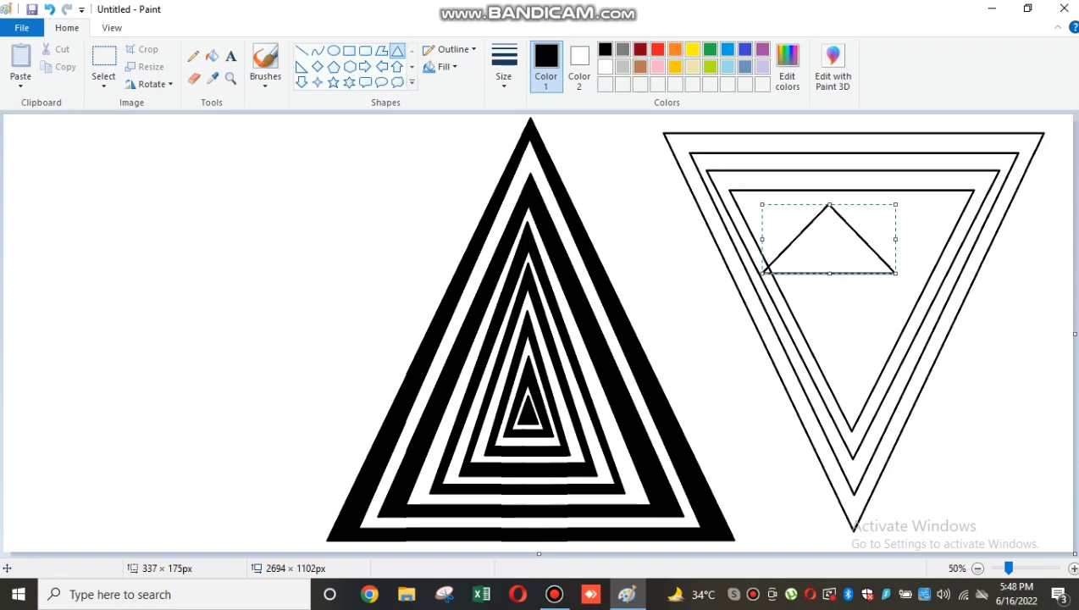
click(151, 84)
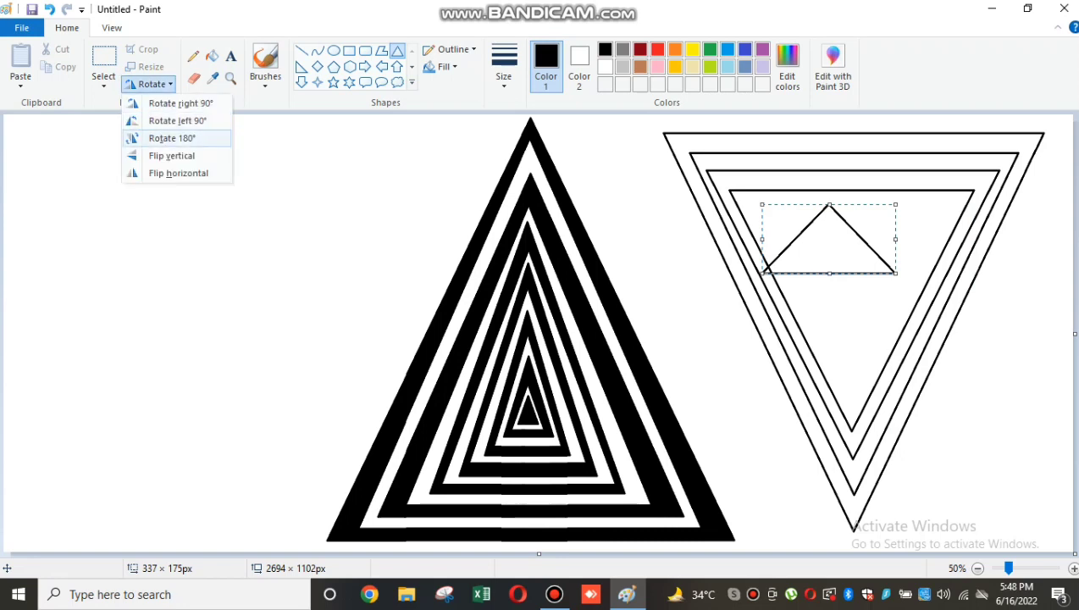
click(172, 138)
Stretch the flipped triangle to fit inside the fourth outline, then draw and fit a further inner triangle
mouse_move(896, 273)
mouse_down()
mouse_move(977, 387)
mouse_move(946, 357)
mouse_up()
drag(870, 225, 984, 403)
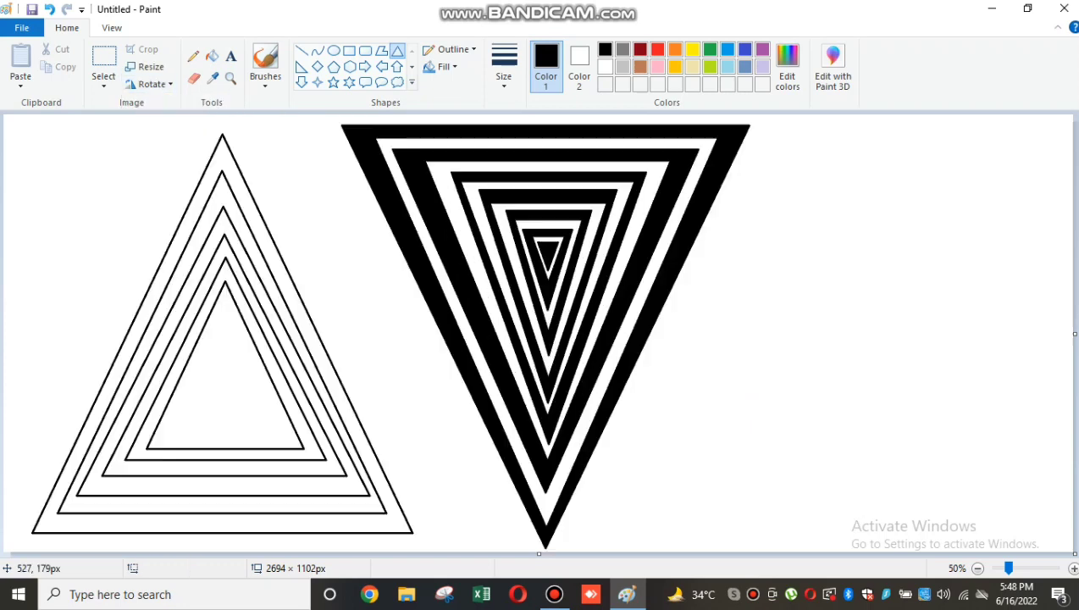
mouse_move(803, 241)
mouse_down()
mouse_move(903, 369)
mouse_move(929, 305)
mouse_move(903, 308)
mouse_move(888, 334)
mouse_up()
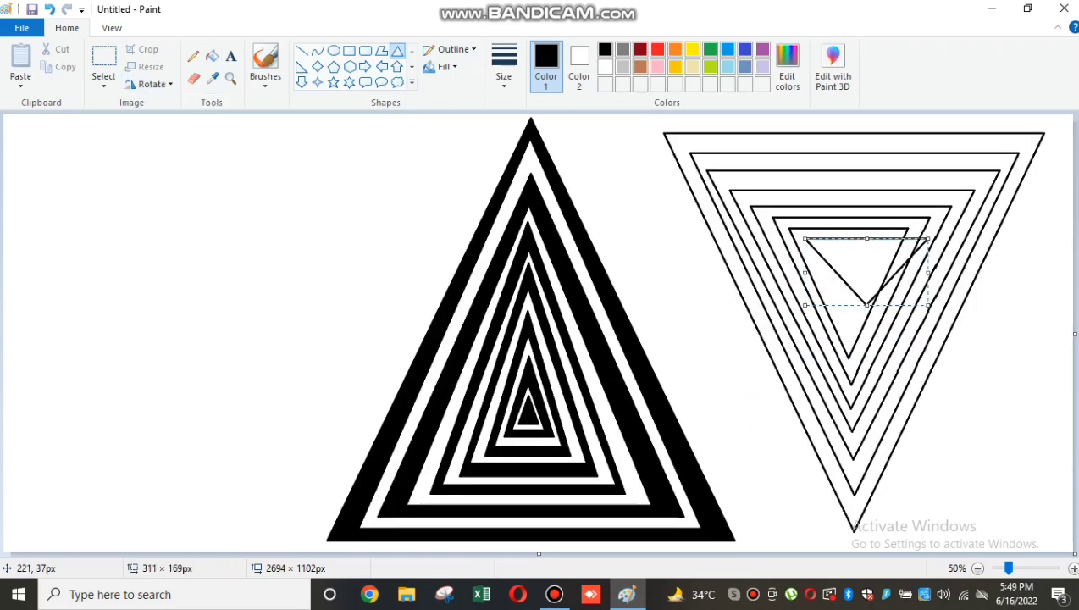
mouse_move(819, 248)
mouse_down()
mouse_move(885, 288)
mouse_move(880, 247)
mouse_move(881, 292)
mouse_move(872, 254)
mouse_move(836, 255)
mouse_move(958, 140)
mouse_move(945, 271)
mouse_move(870, 279)
mouse_up()
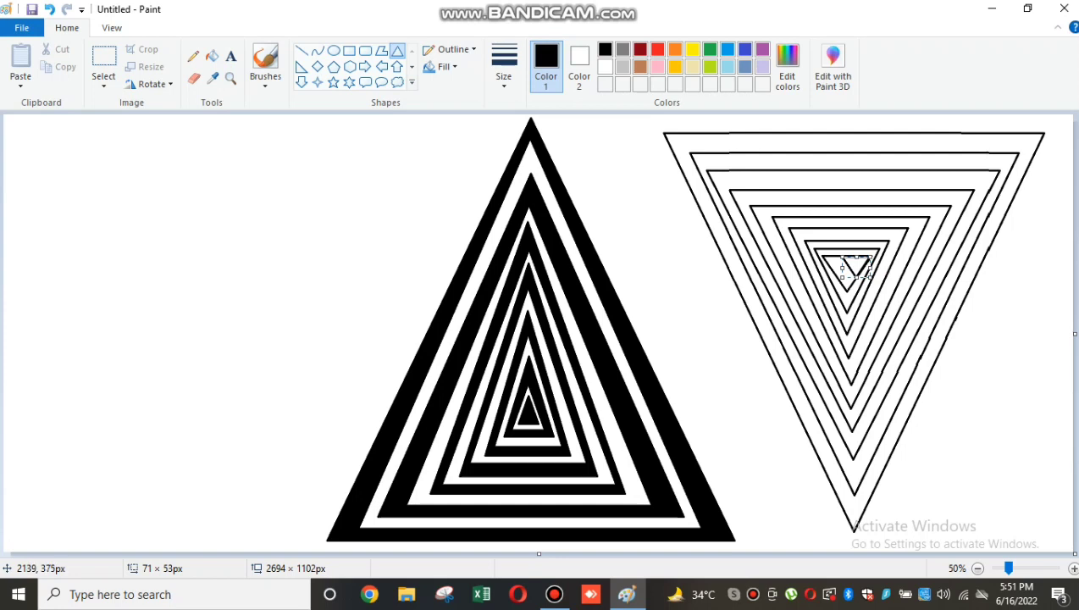
Draw and size a tiny triangle at the very centre of the nested outlines
mouse_move(849, 264)
mouse_down()
mouse_move(826, 260)
mouse_move(874, 270)
mouse_move(844, 280)
mouse_move(845, 262)
mouse_move(846, 273)
mouse_up()
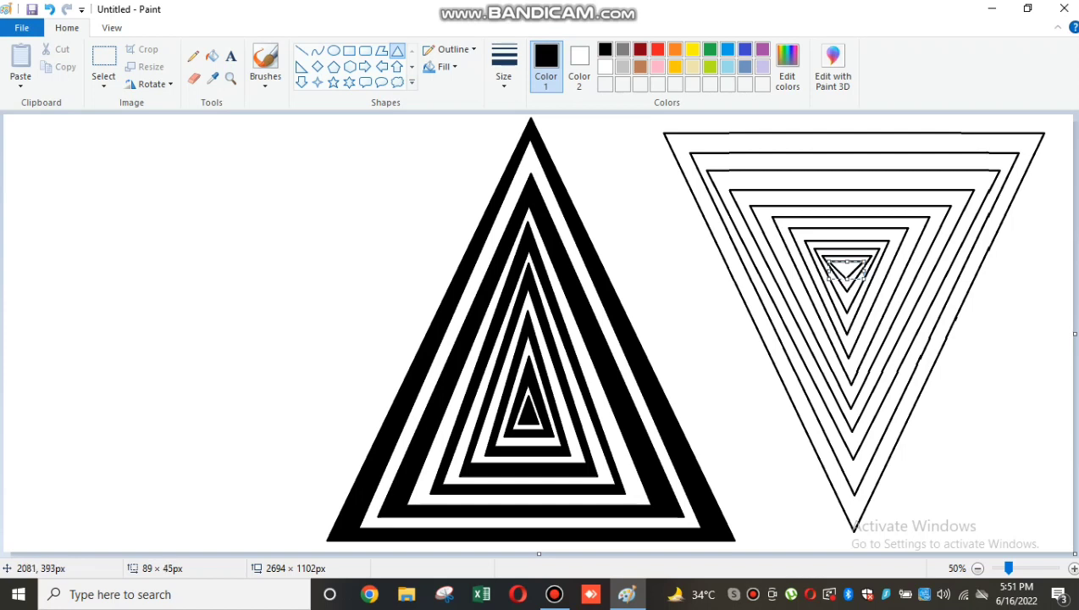
mouse_move(825, 269)
mouse_down()
mouse_move(854, 264)
mouse_move(838, 260)
mouse_up()
click(1016, 295)
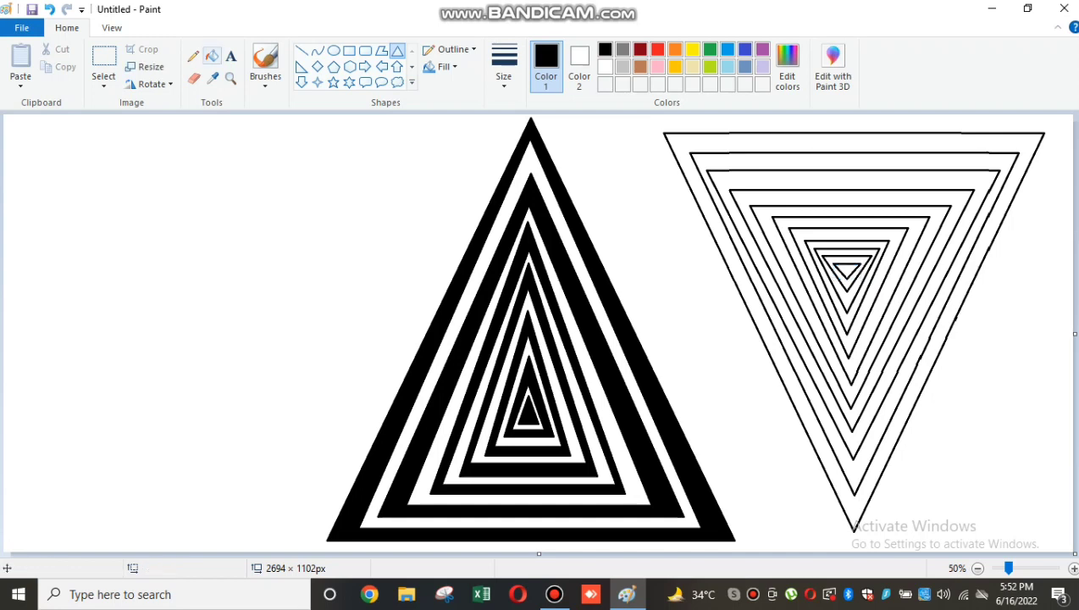
With Fill with color, paint the outermost band red and the second band orange
click(212, 56)
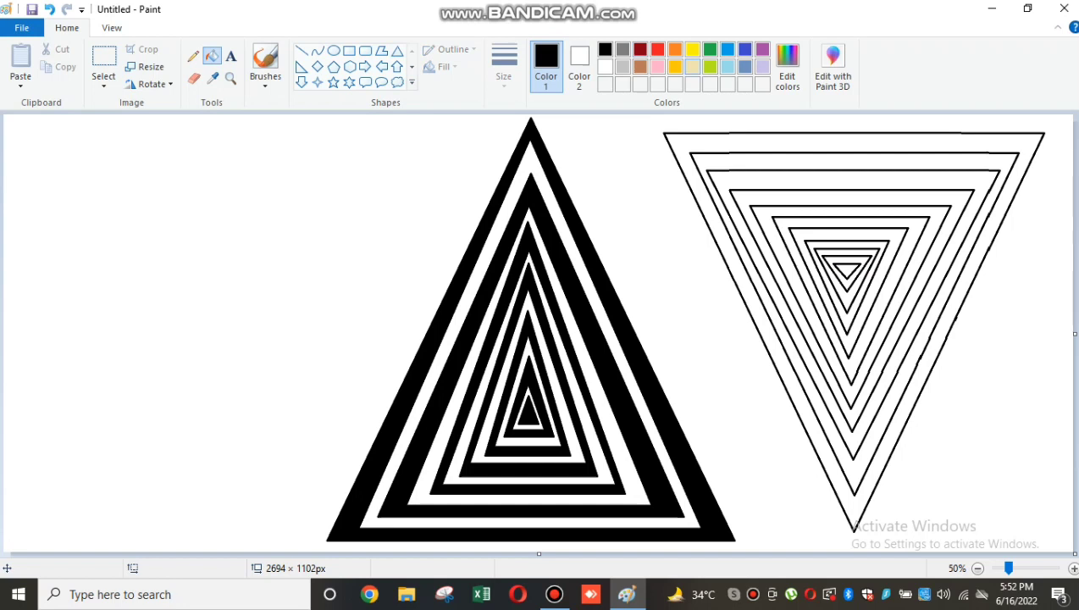
click(675, 49)
click(745, 142)
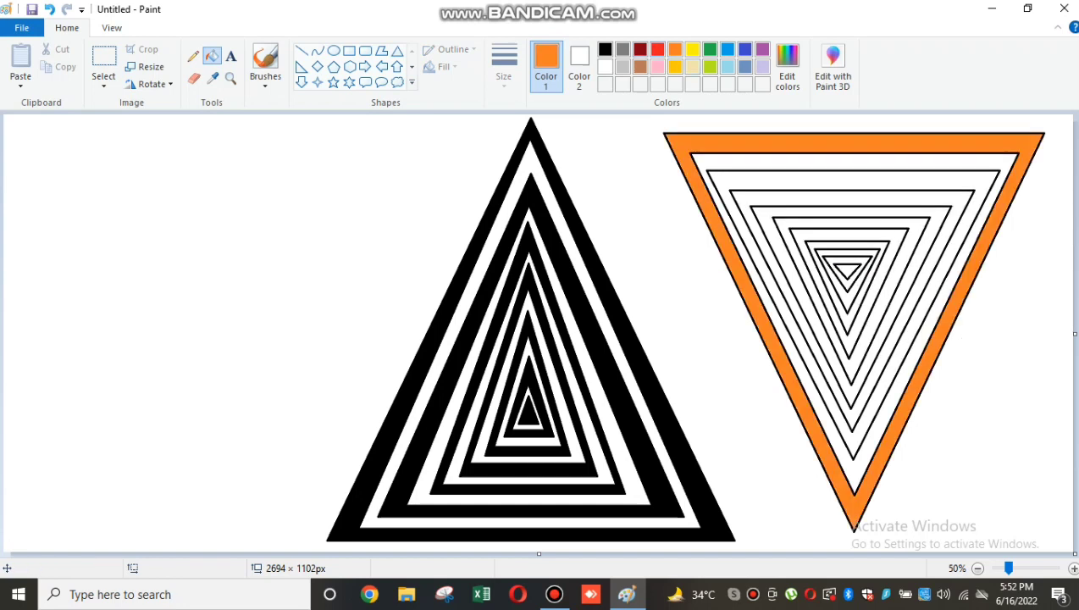
click(657, 49)
click(728, 146)
click(675, 49)
click(773, 161)
Fill the next three bands yellow, lime green and dark green
click(692, 49)
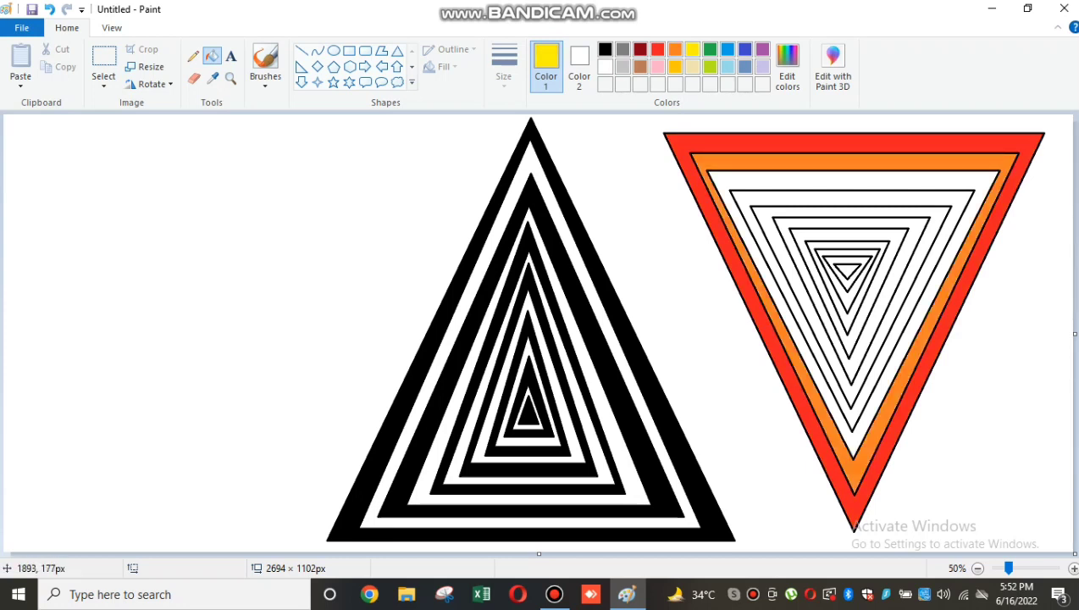
click(804, 181)
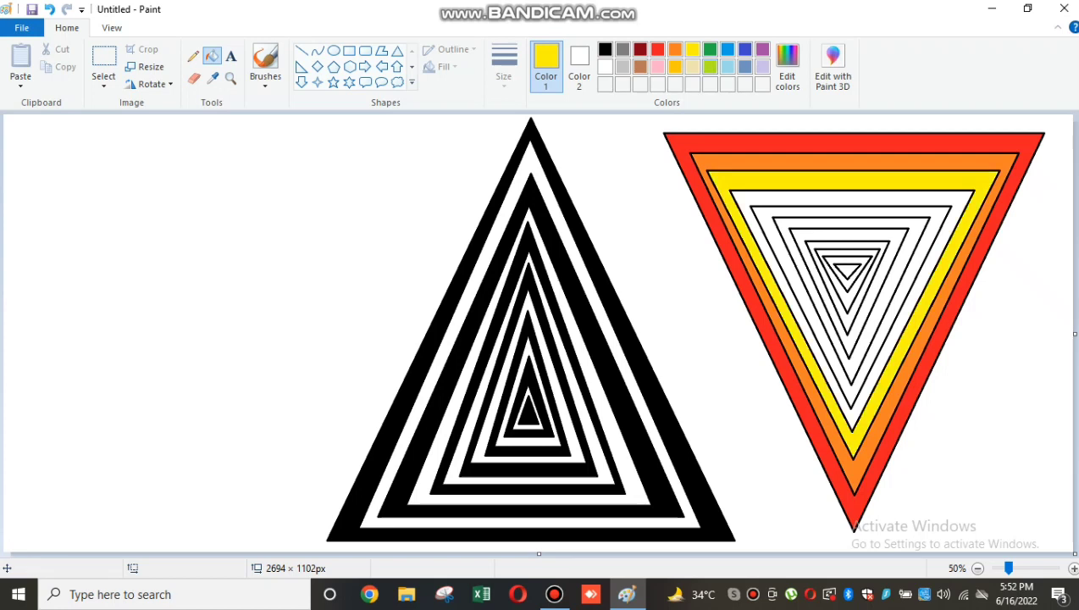
click(710, 67)
click(818, 203)
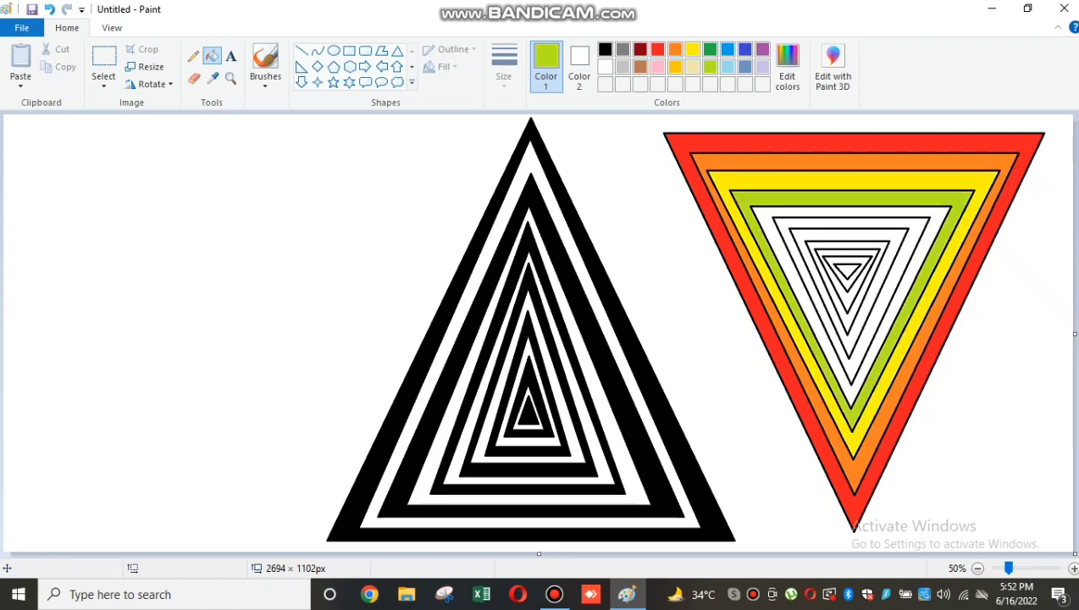
click(710, 50)
click(822, 212)
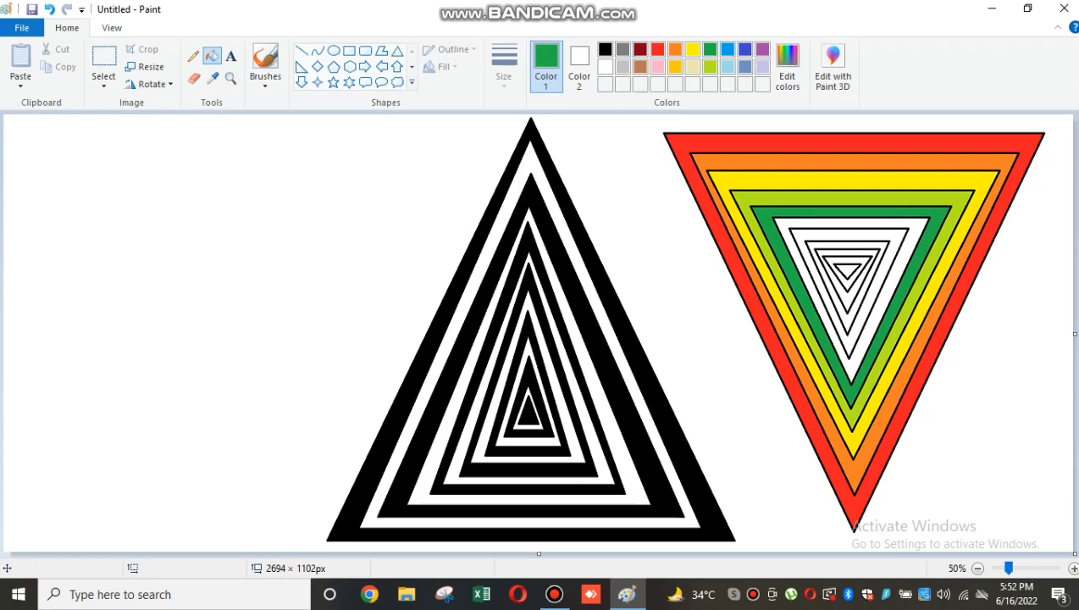
Fill the following bands light blue, blue and purple
click(728, 66)
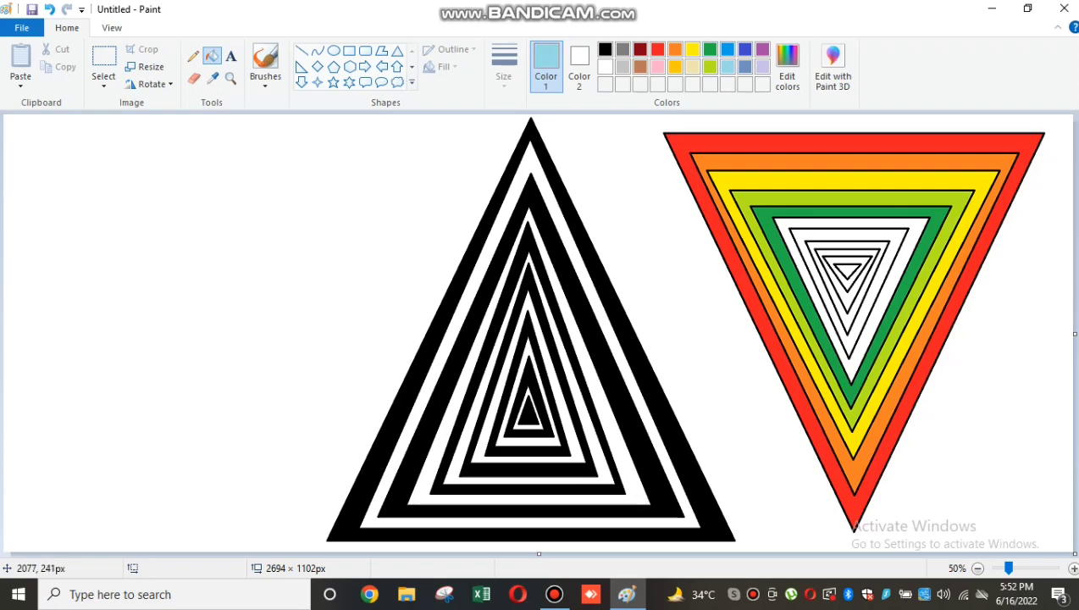
click(885, 223)
click(745, 49)
click(869, 244)
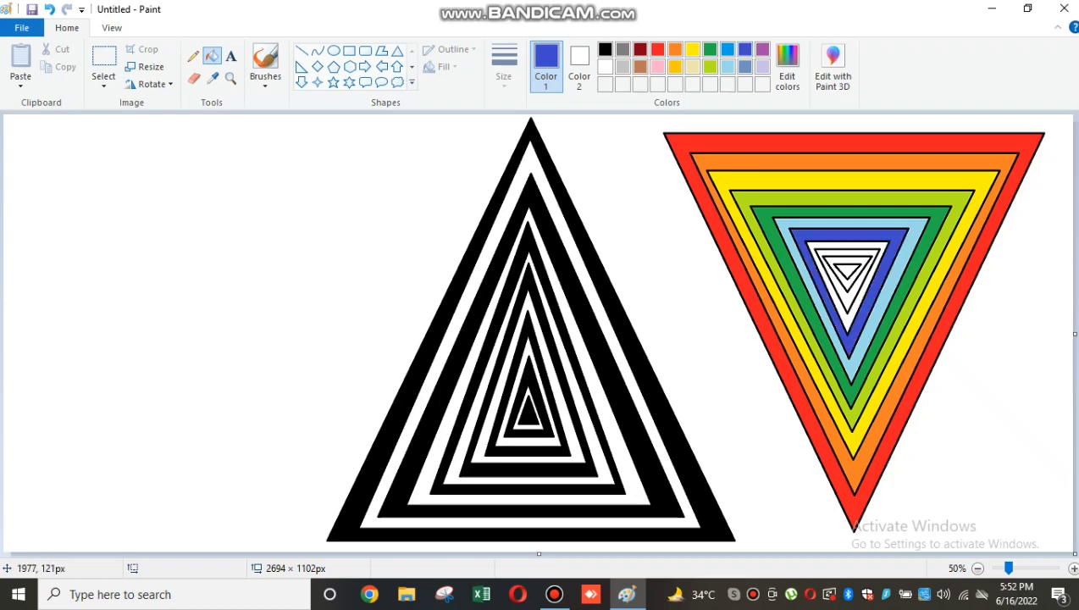
click(763, 49)
click(866, 264)
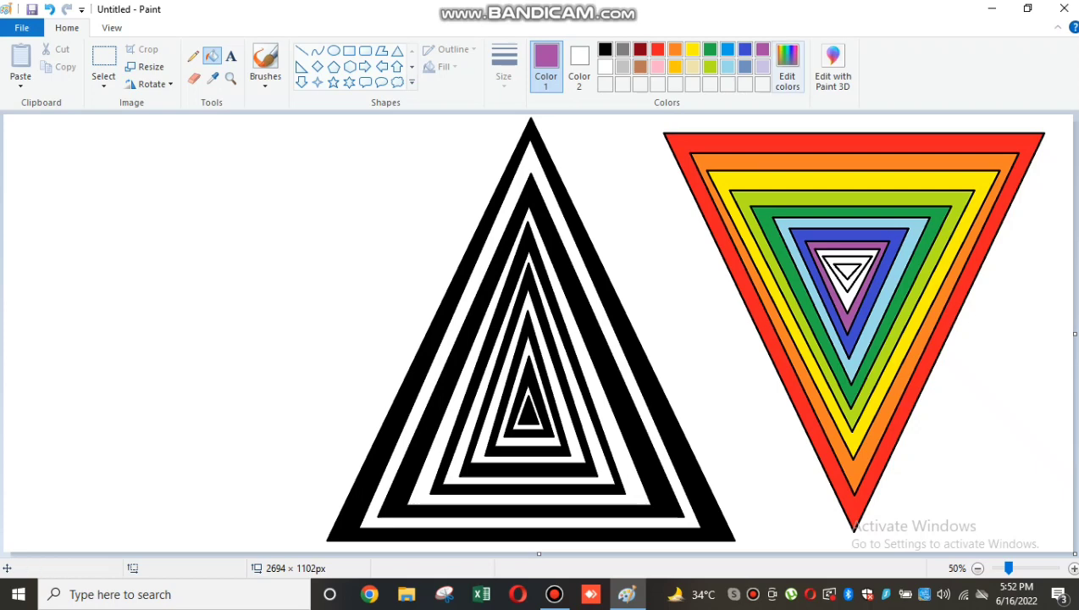
Fill the band inside purple pink, undoing stray fills, and the innermost ring black
click(658, 67)
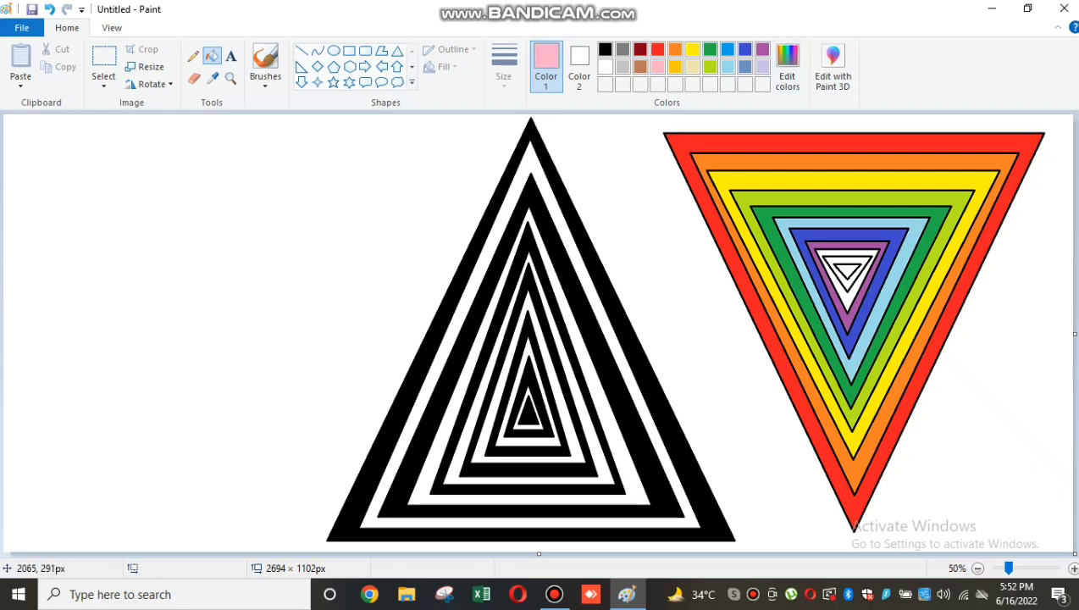
click(825, 257)
click(883, 260)
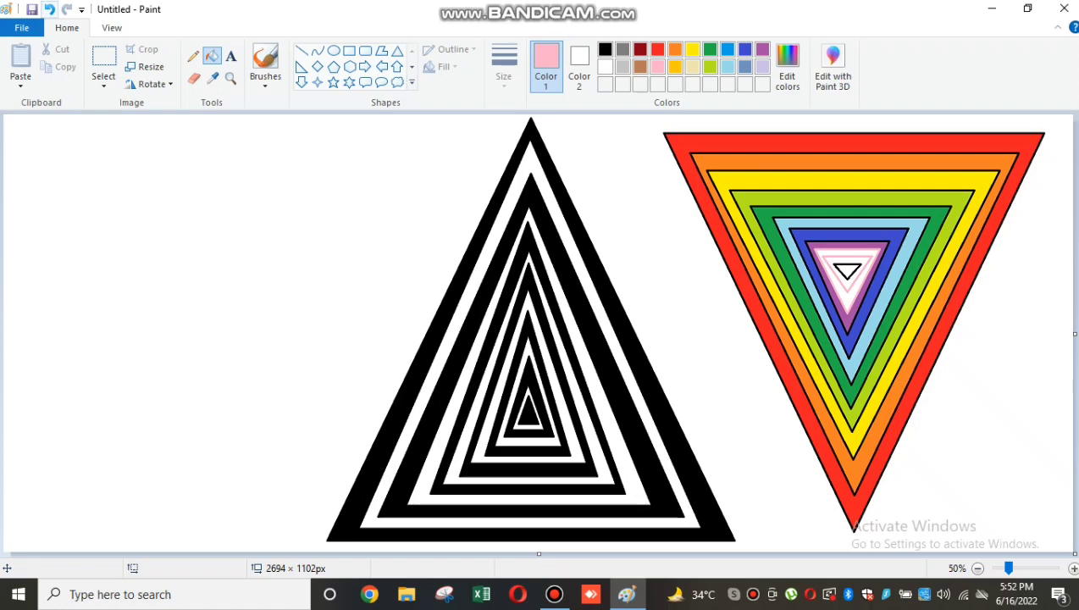
click(49, 9)
click(49, 9)
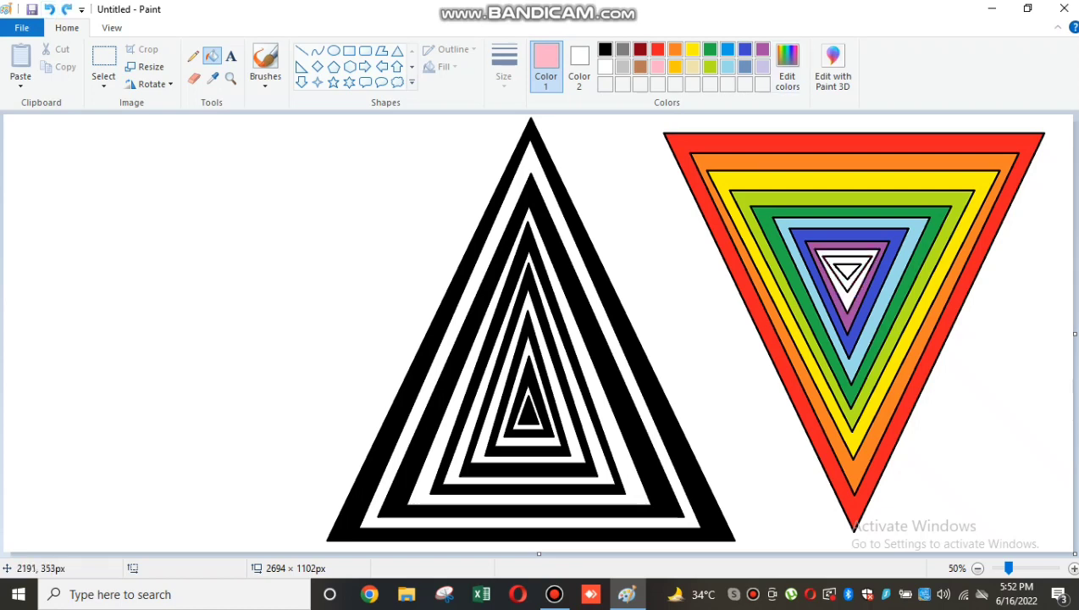
click(867, 266)
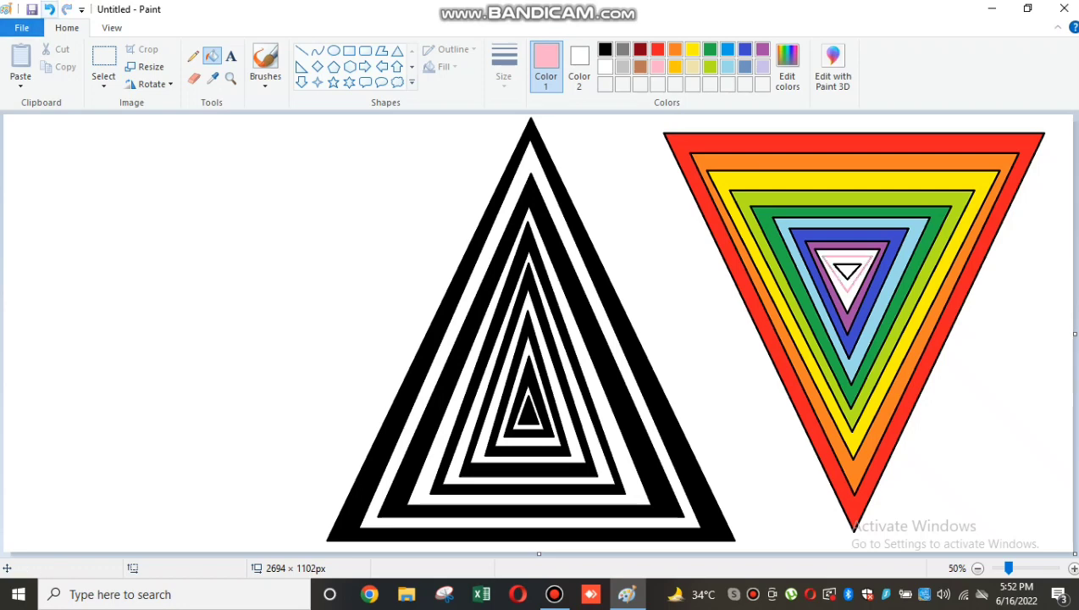
click(50, 9)
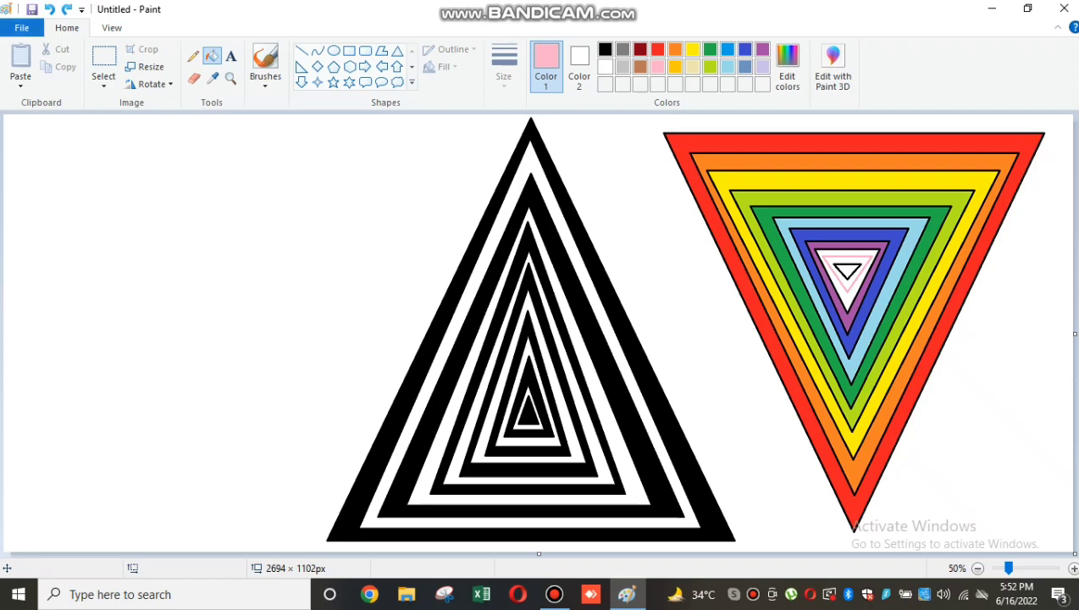
click(49, 9)
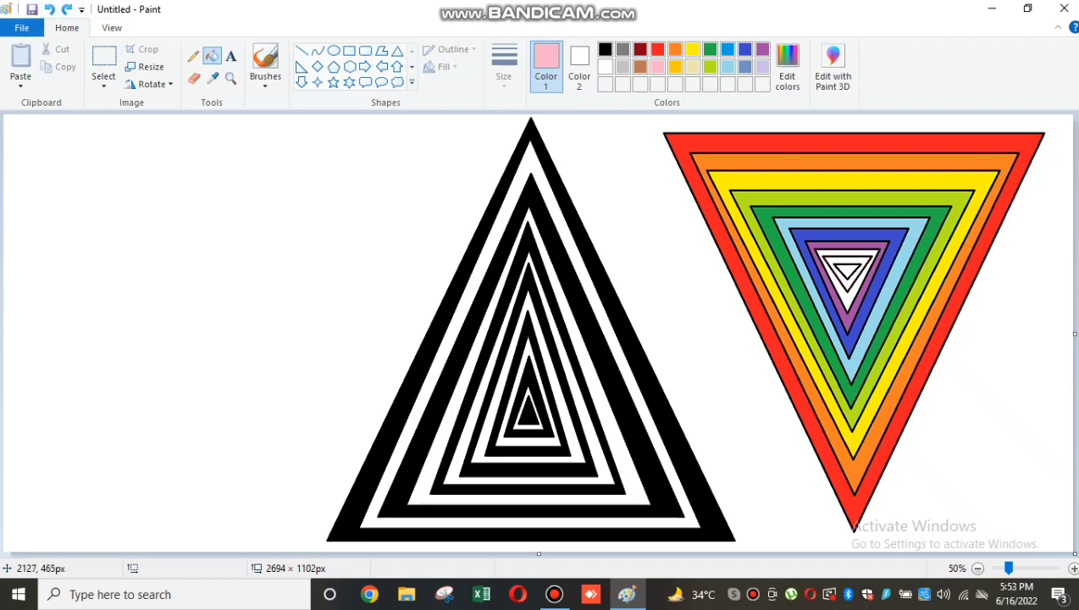
click(848, 311)
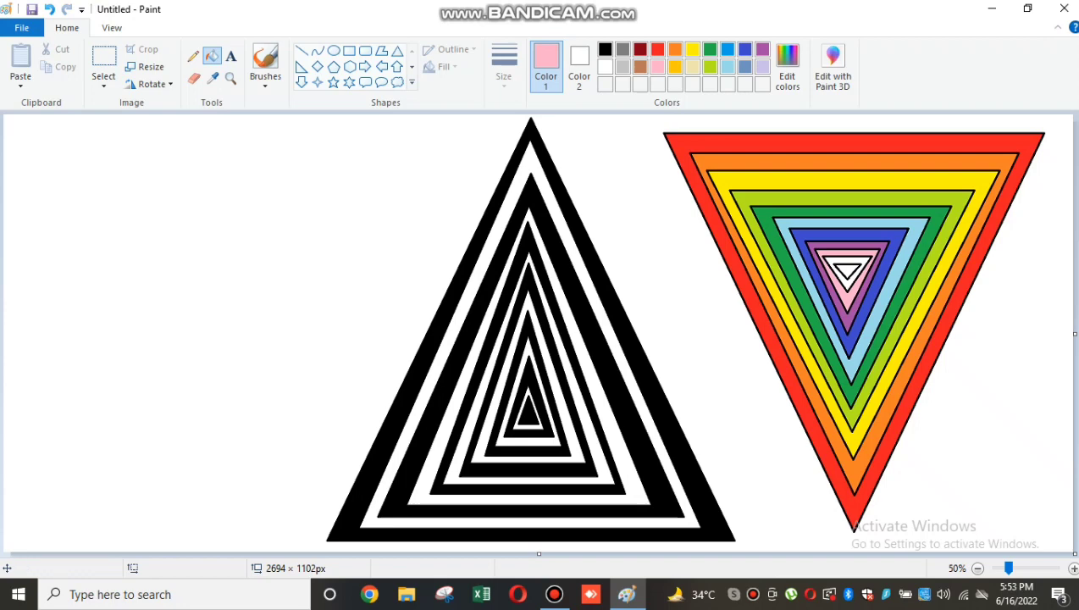
click(605, 49)
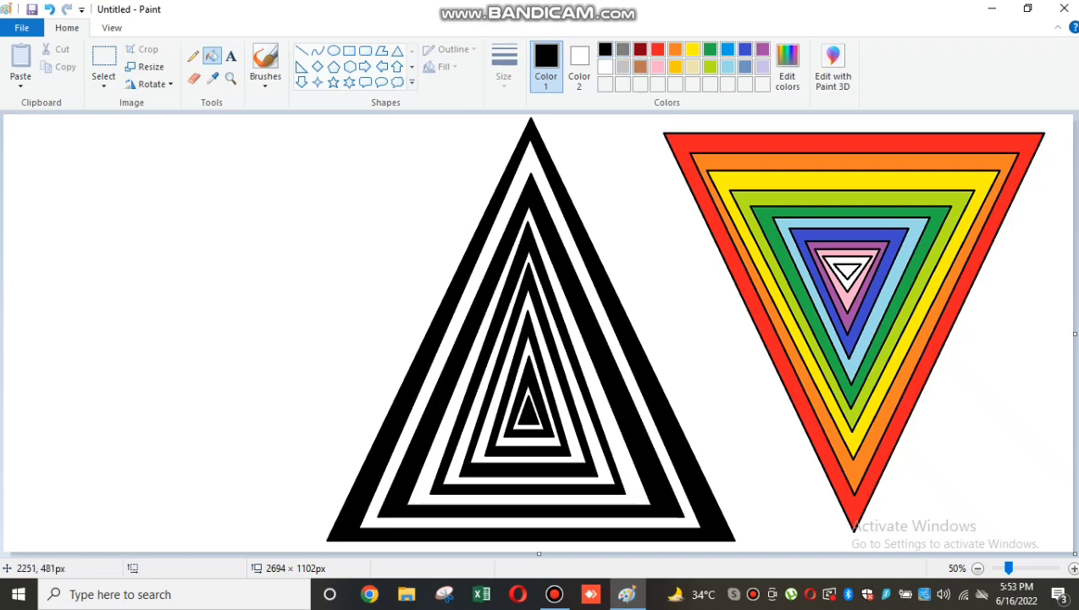
click(849, 282)
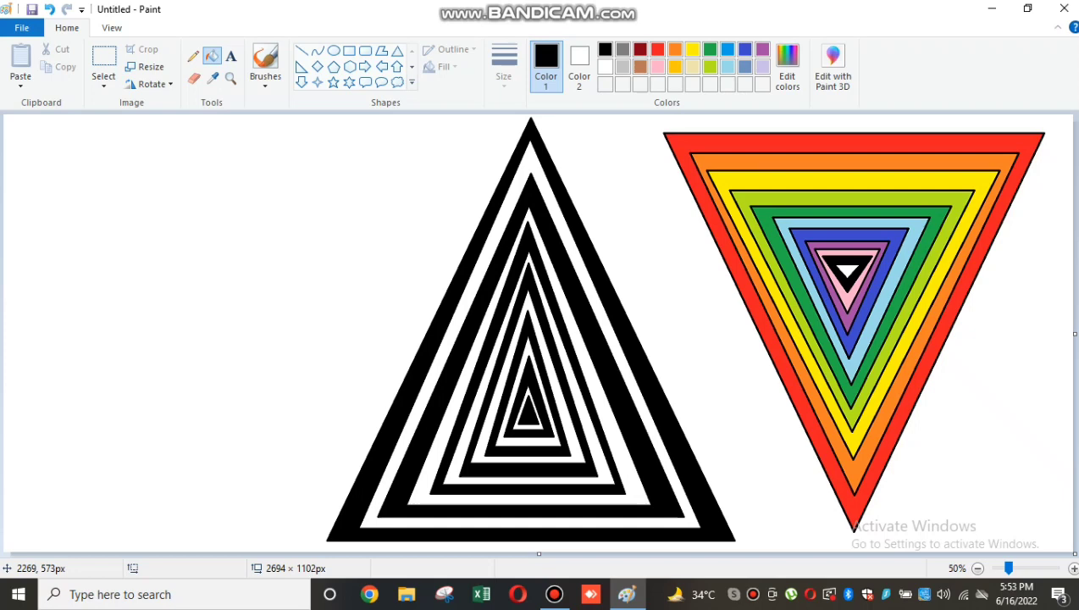
Draw straight lines from the top-left, top-right and bottom corners to the central triangle
click(302, 50)
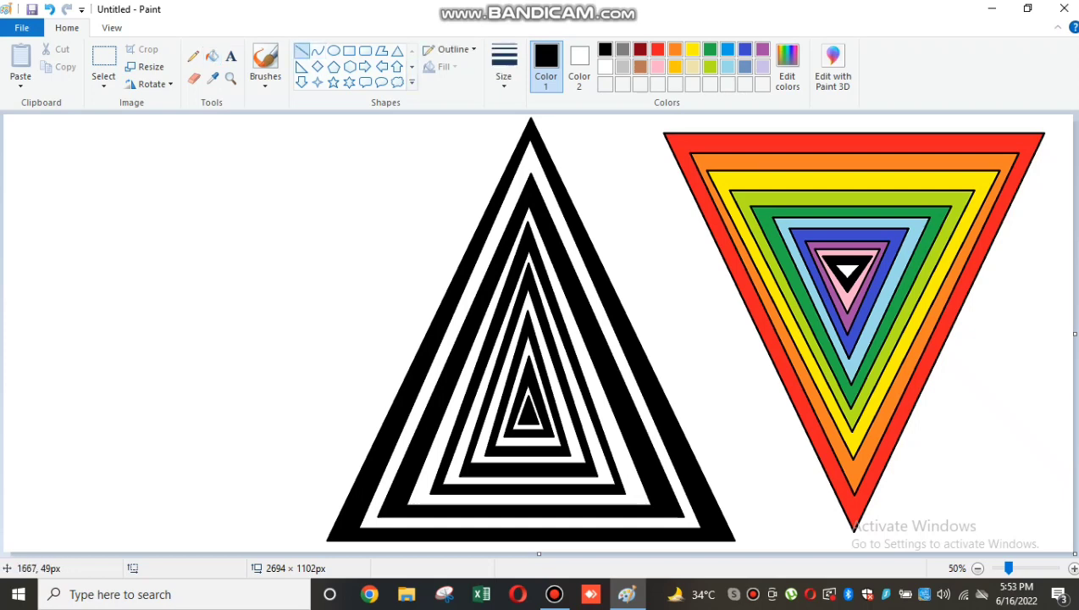
mouse_move(661, 129)
mouse_down()
mouse_move(704, 149)
mouse_move(748, 205)
mouse_move(790, 217)
mouse_move(776, 221)
mouse_move(840, 269)
mouse_up()
key(Escape)
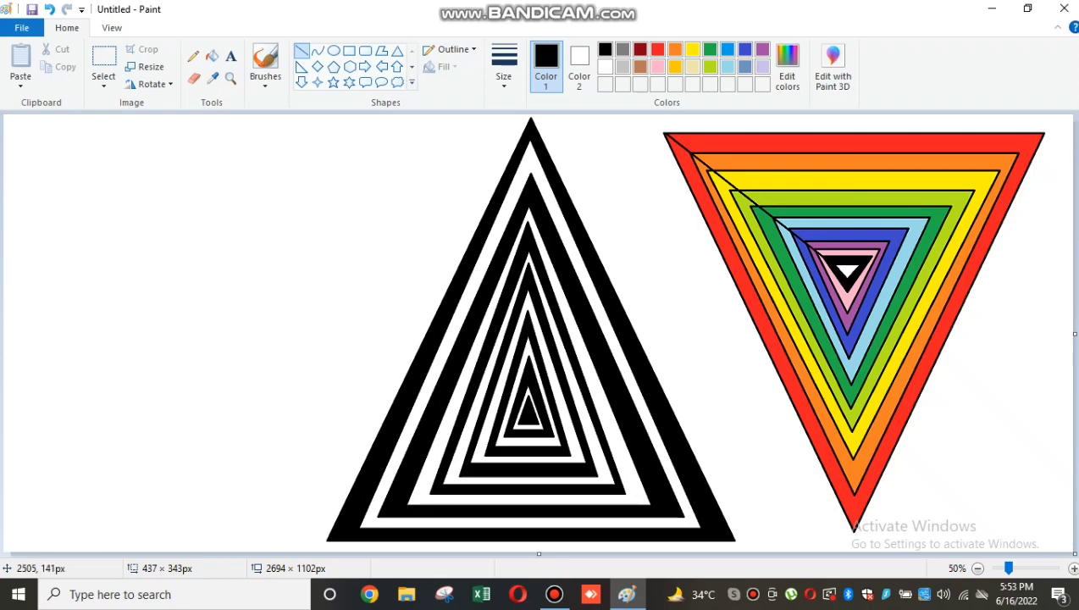
mouse_move(1044, 133)
mouse_down()
mouse_move(885, 203)
mouse_move(842, 276)
mouse_move(854, 266)
mouse_up()
click(849, 369)
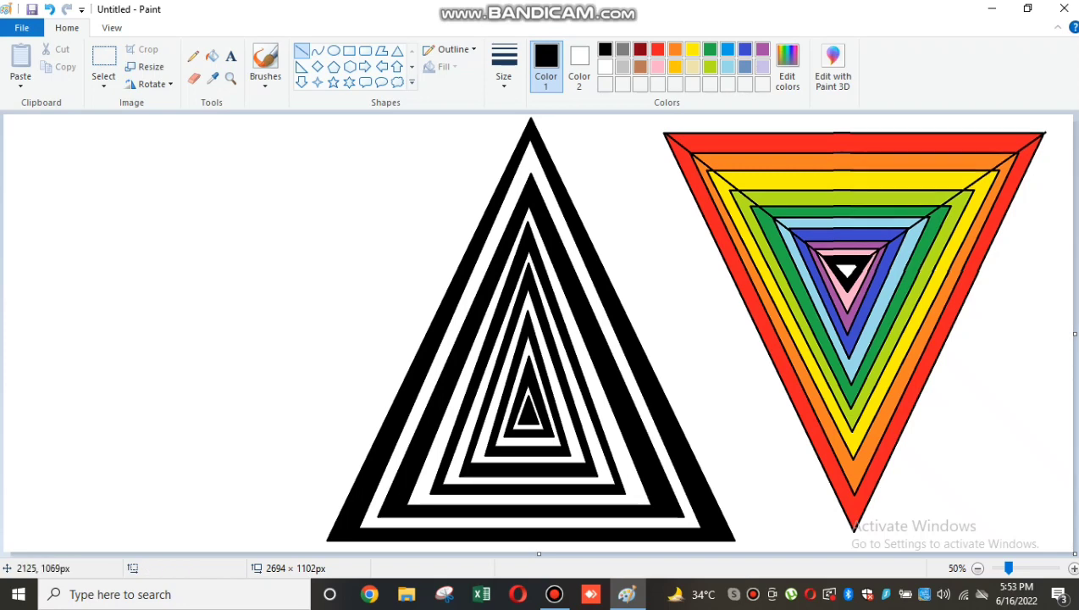
drag(854, 527, 845, 287)
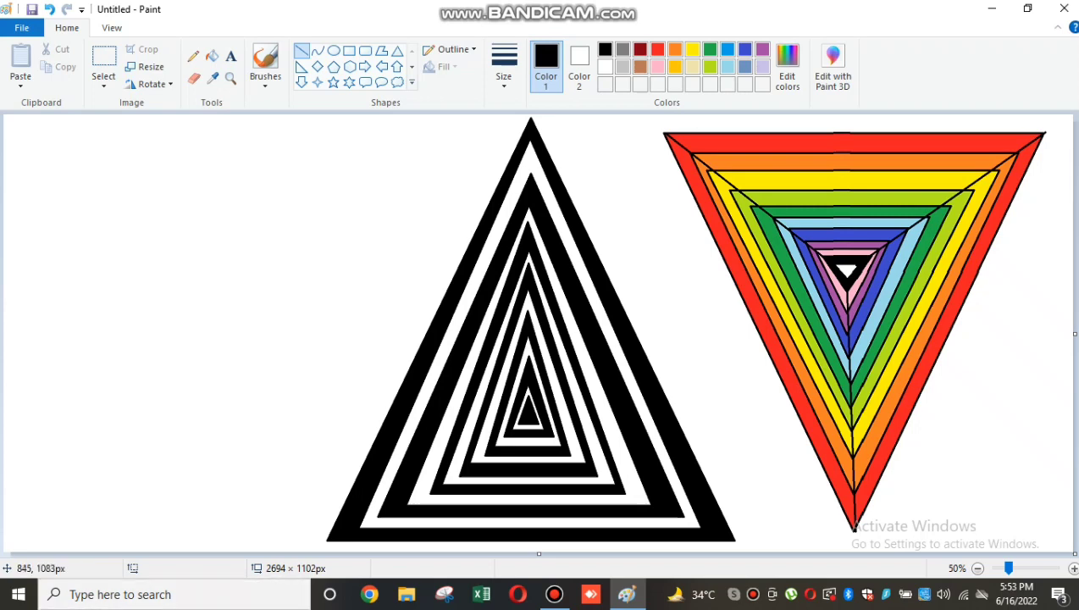
drag(359, 525, 517, 428)
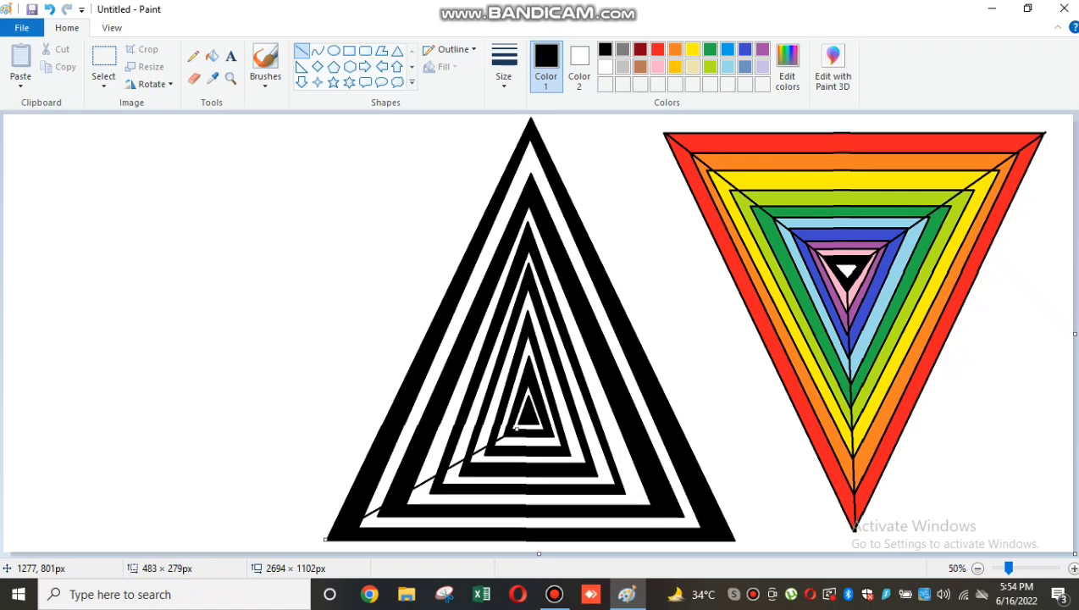
key(ctrl+z)
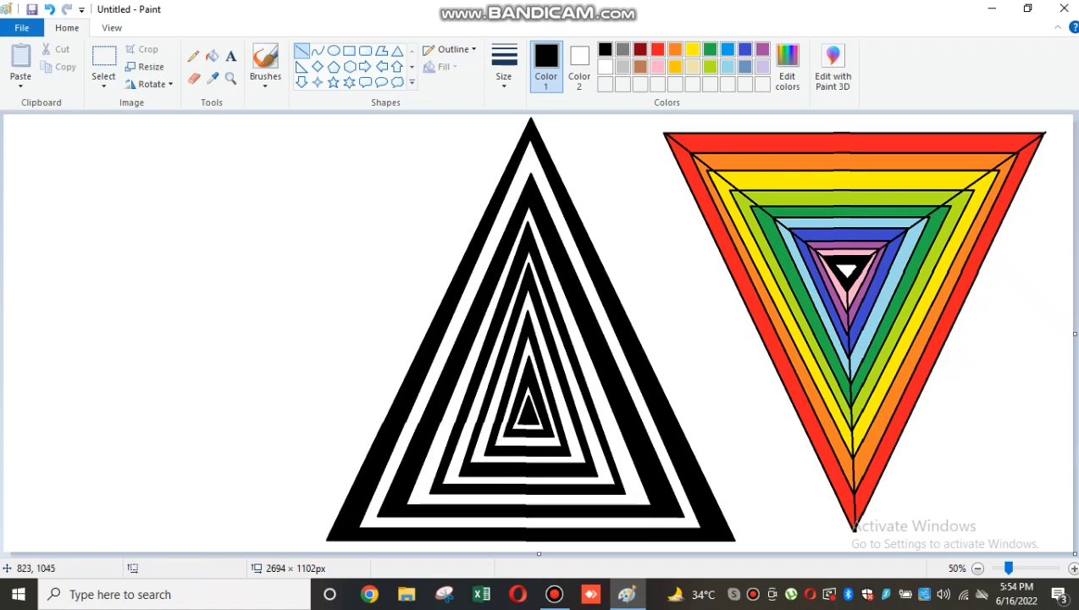
drag(352, 533, 552, 418)
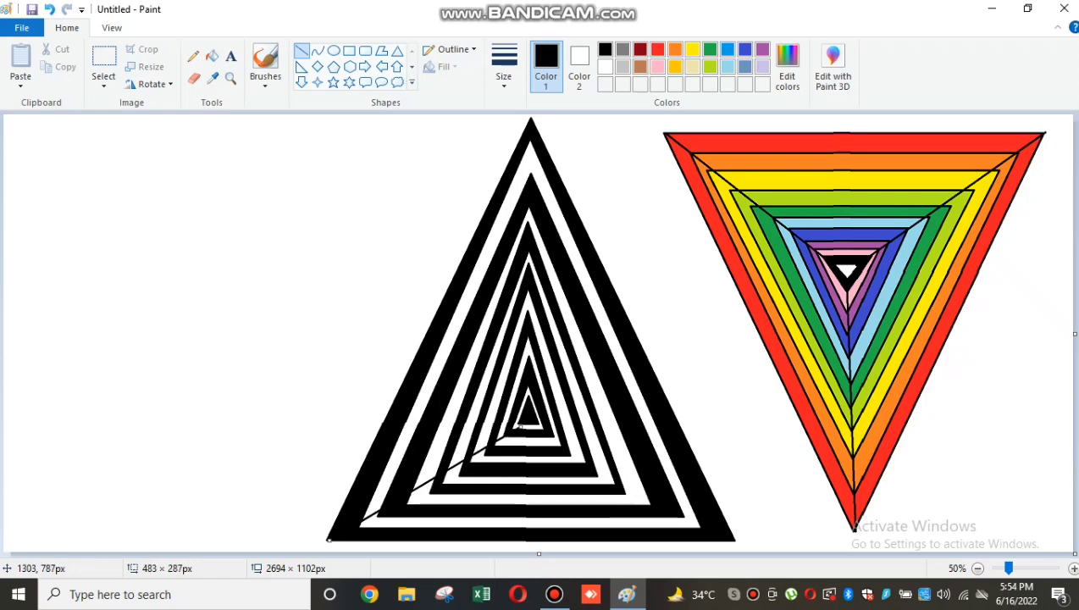
key(ctrl+z)
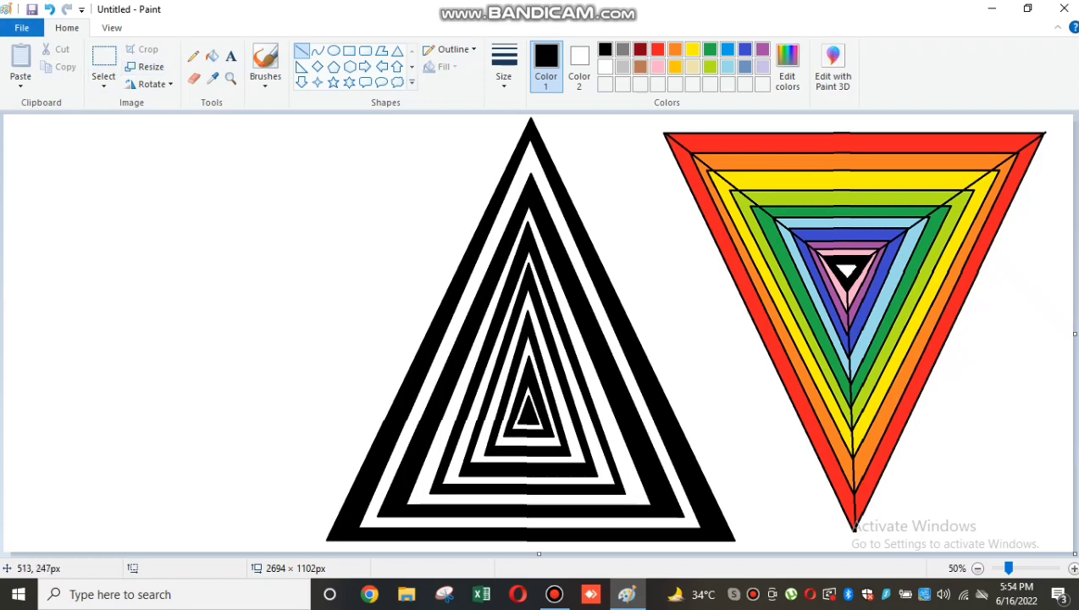
click(212, 56)
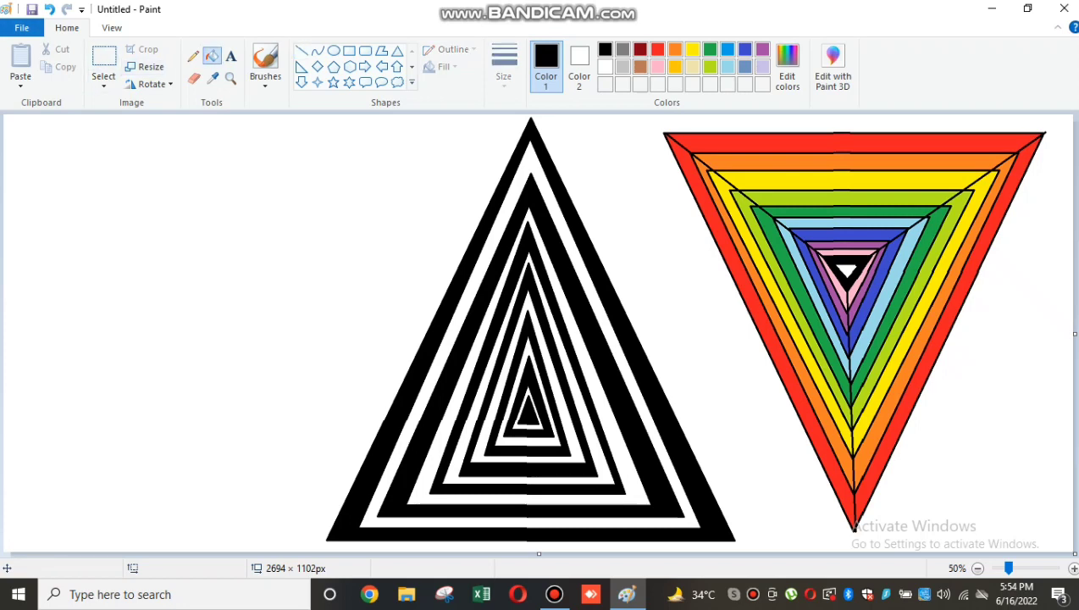